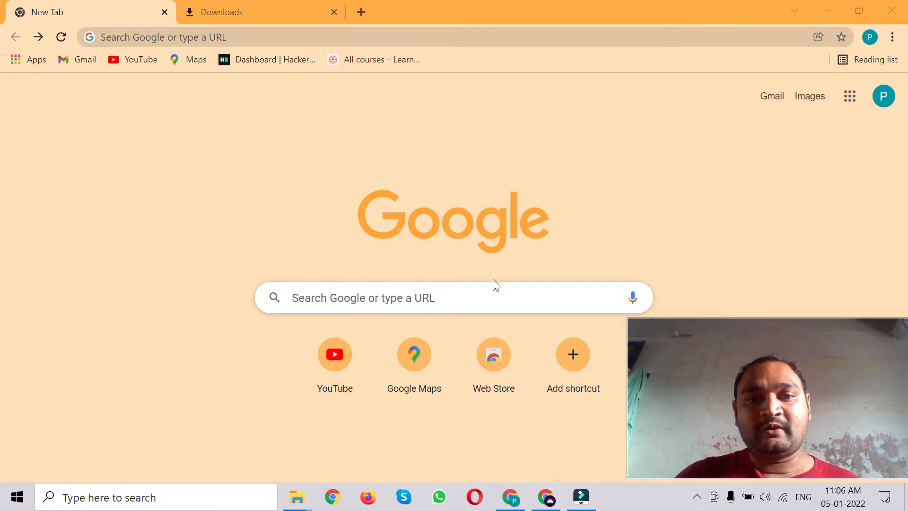
# - Search Google for 'mysql installer' and open the Download MySQL Installer result page
pyautogui.click(504, 301)
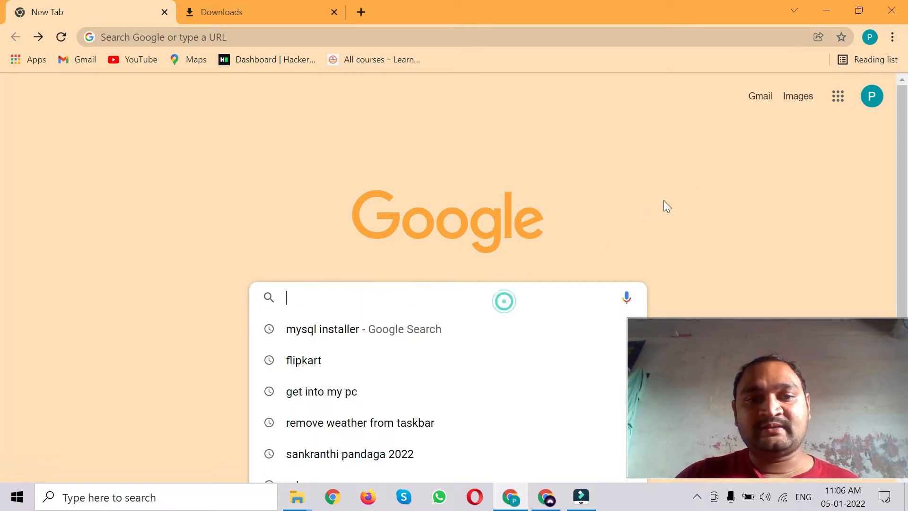
pyautogui.click(375, 330)
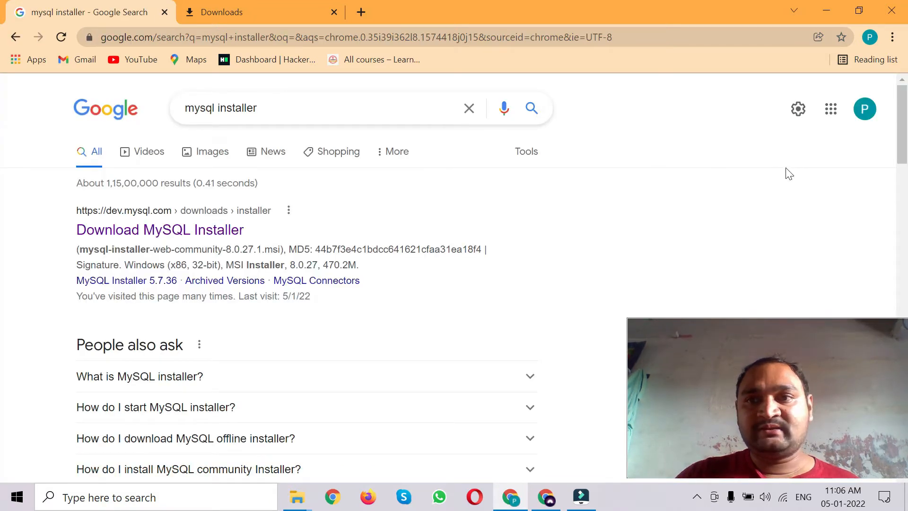
pyautogui.scroll(-2, 2, 168)
pyautogui.scroll(1, 2, 166)
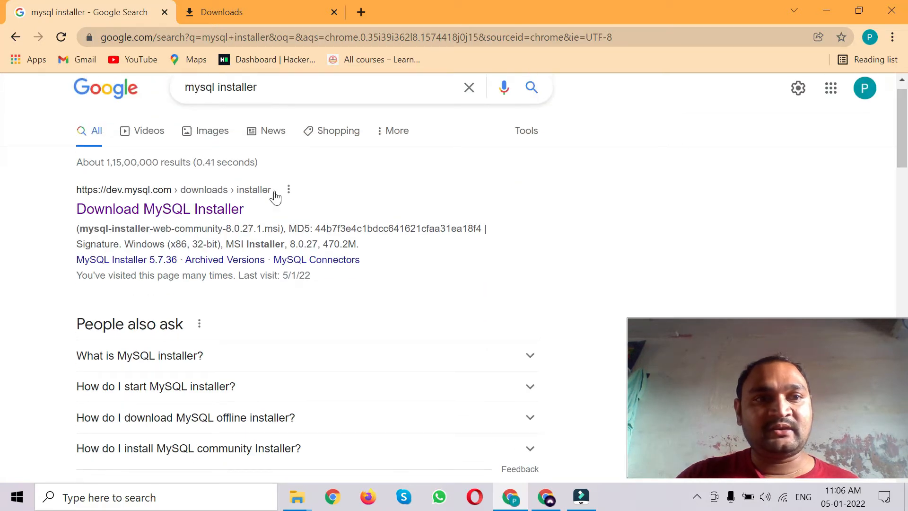
pyautogui.scroll(1, 2, 165)
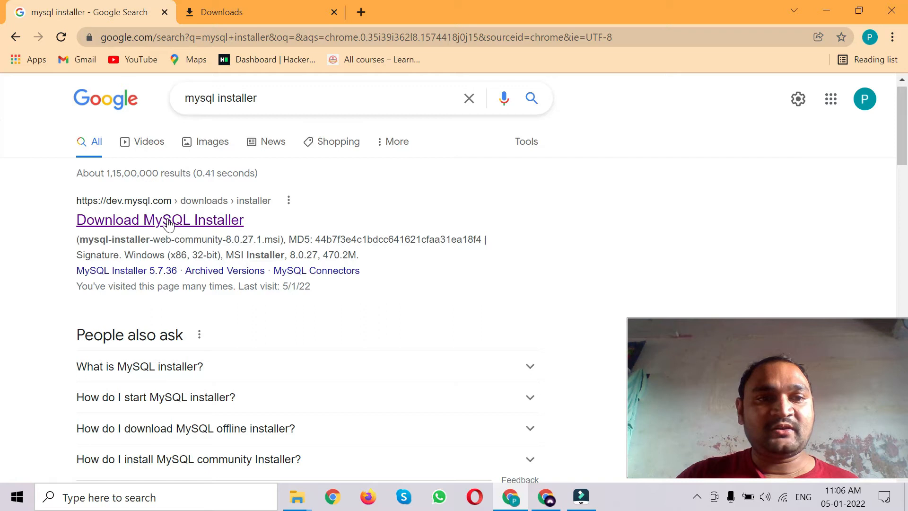
pyautogui.moveTo(57, 218); pyautogui.dragTo(255, 224)
pyautogui.click(78, 220)
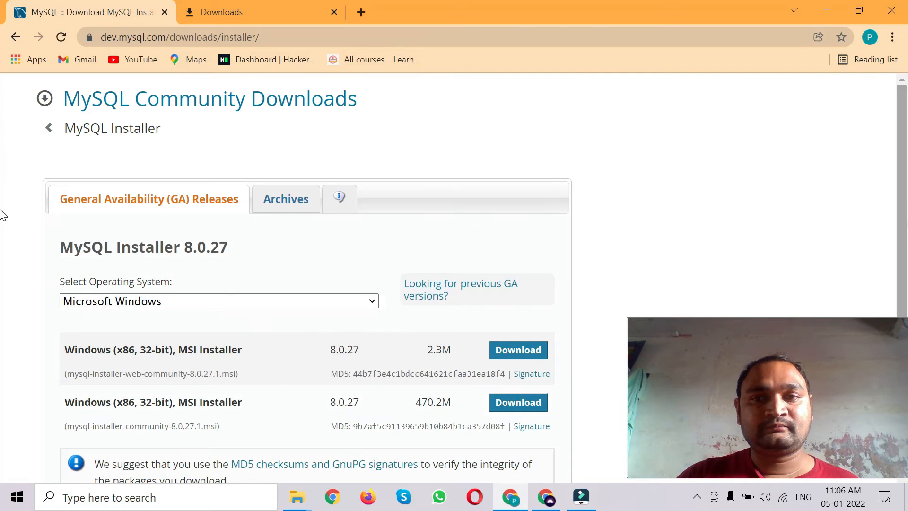
# - Choose the full 470.2M MSI installer for MySQL Installer 8.0.27 to download
pyautogui.scroll(-2, 2, 263)
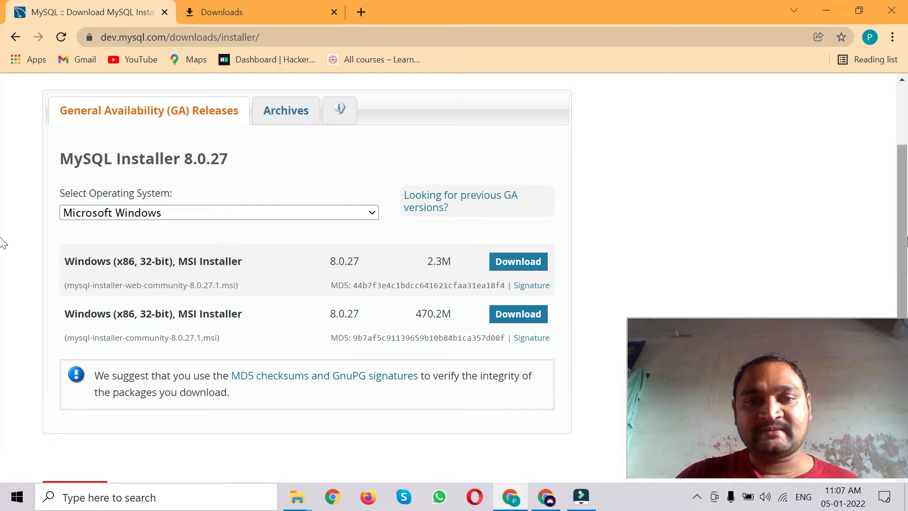
pyautogui.scroll(-1, 4, 251)
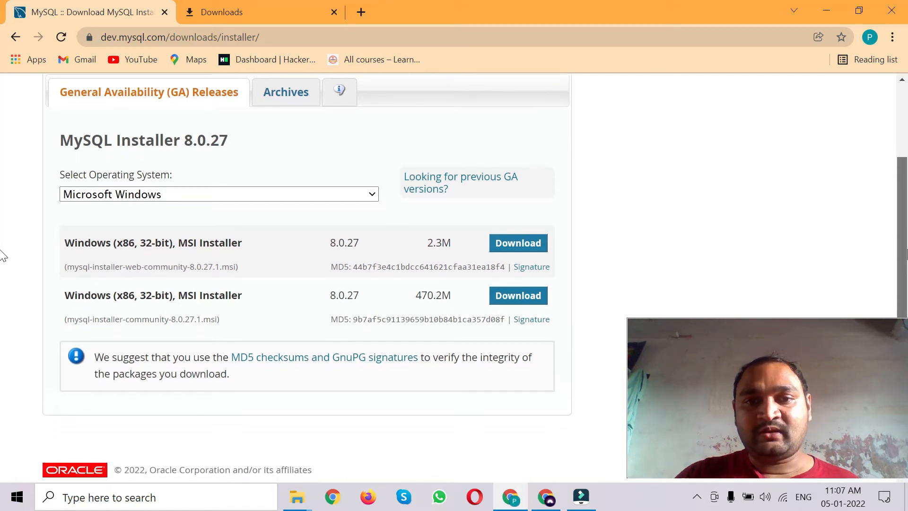
pyautogui.click(536, 300)
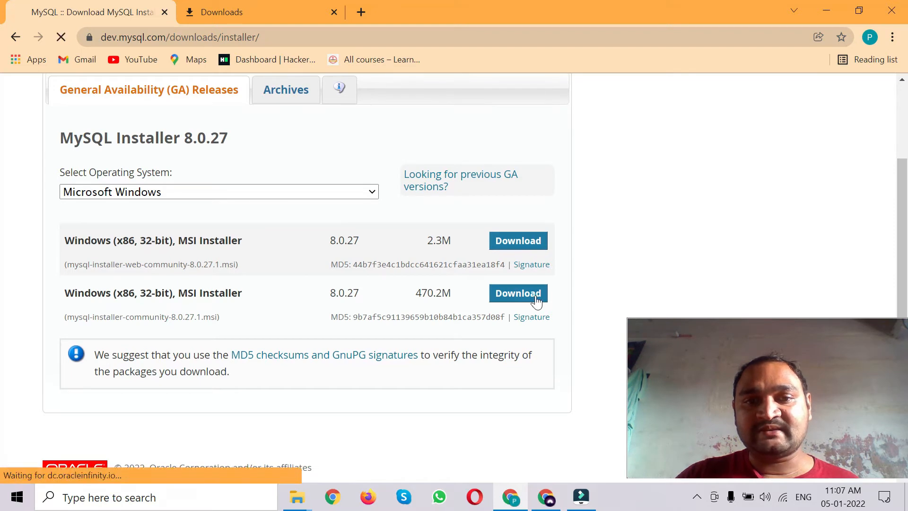
pyautogui.moveTo(907, 223)
pyautogui.mouseDown()
pyautogui.moveTo(907, 252)
pyautogui.moveTo(907, 224)
pyautogui.mouseUp()
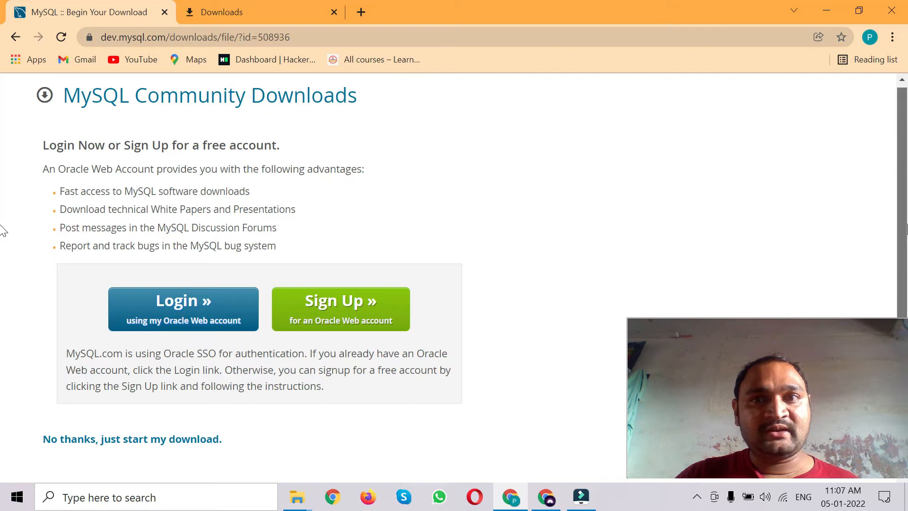
# - Skip the Oracle login and start downloading mysql-installer-community-8.0.27.1.msi
pyautogui.moveTo(907, 225)
pyautogui.mouseDown()
pyautogui.moveTo(907, 260)
pyautogui.moveTo(907, 234)
pyautogui.mouseUp()
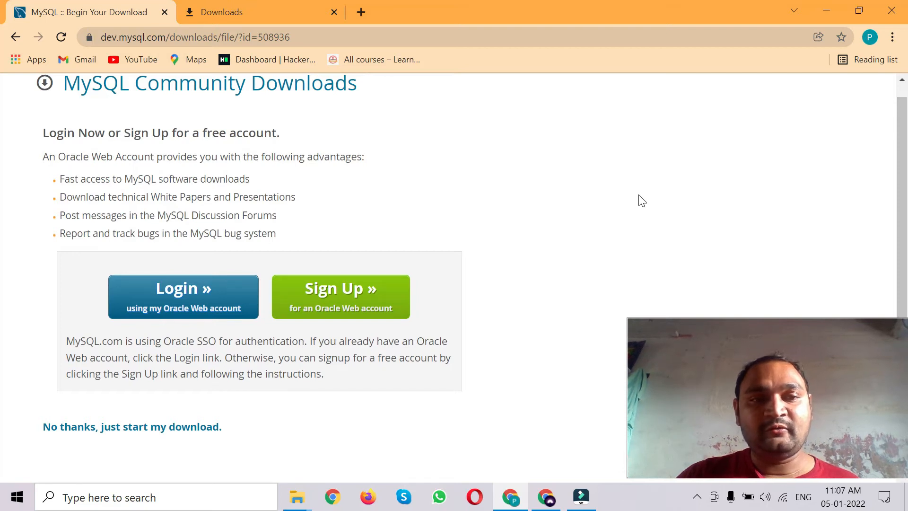
pyautogui.scroll(-2, 683, 276)
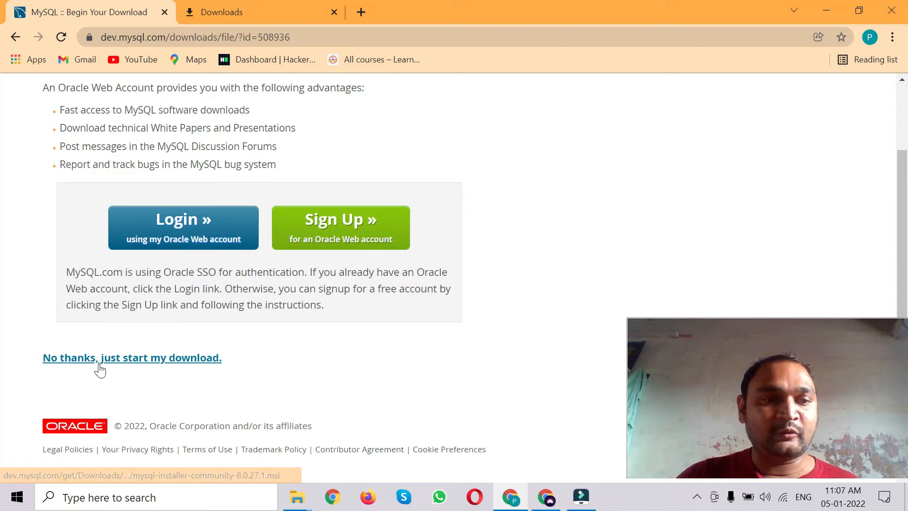
pyautogui.moveTo(265, 362); pyautogui.dragTo(40, 353)
pyautogui.click(260, 368)
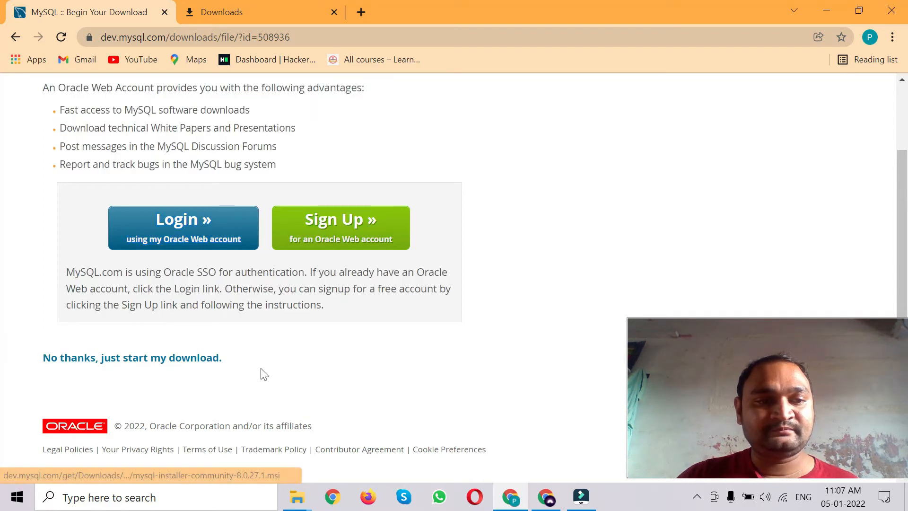
pyautogui.click(178, 364)
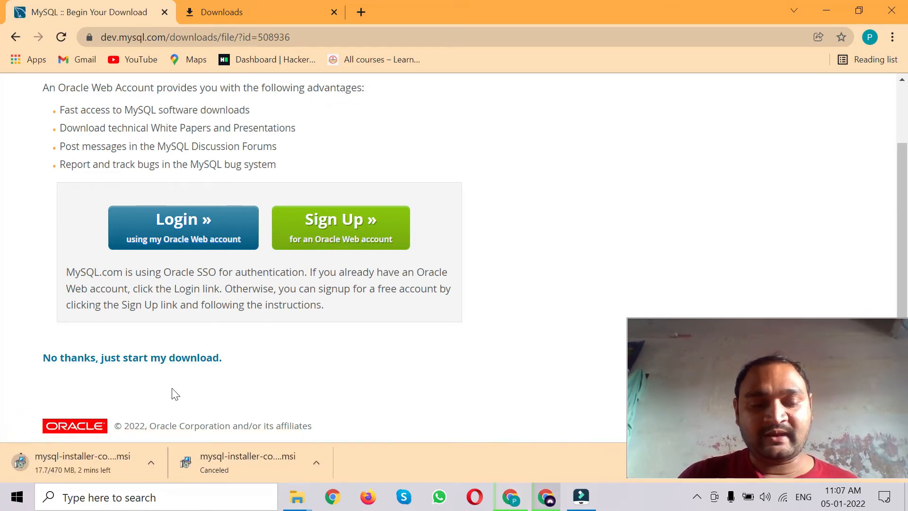
pyautogui.hotkey('ctrl', 'Tab')
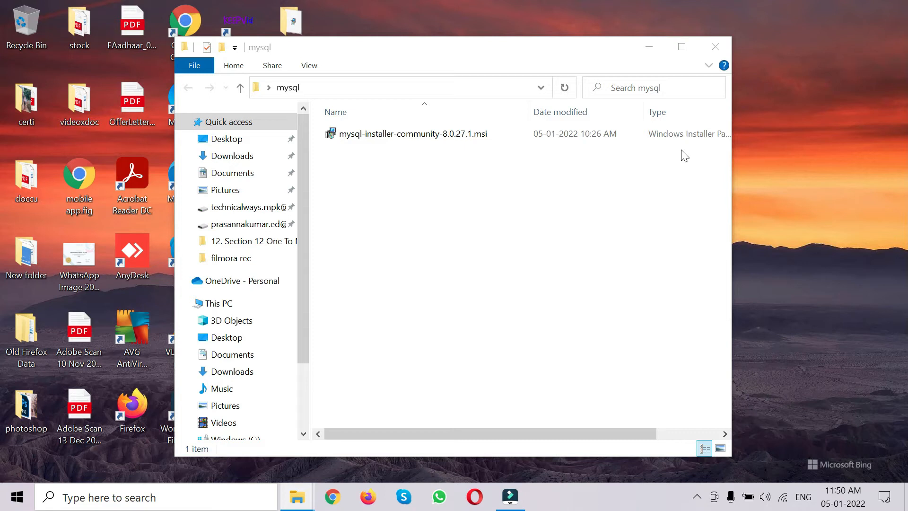
# - Run mysql-installer-community-8.0.27.1.msi from the mysql folder
pyautogui.doubleClick(390, 138)
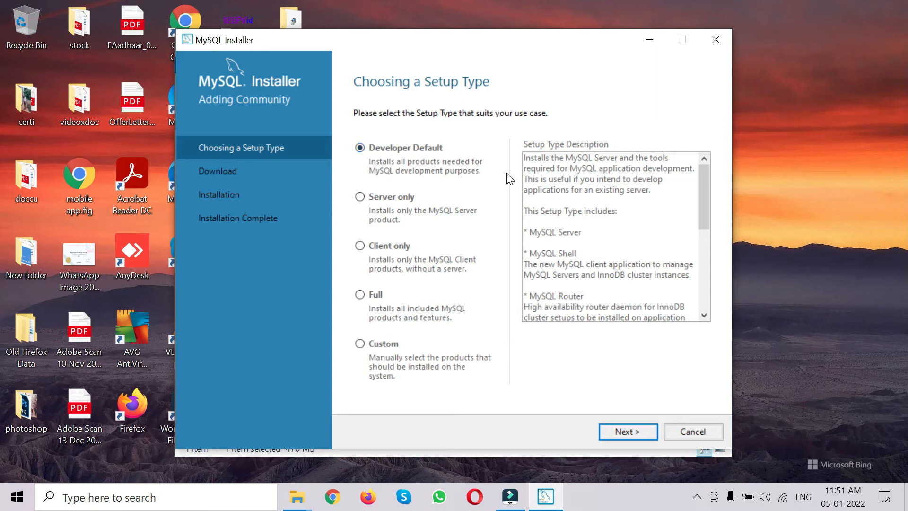
# - Keep the Developer Default setup type and proceed despite the unmet requirements warning
pyautogui.click(628, 432)
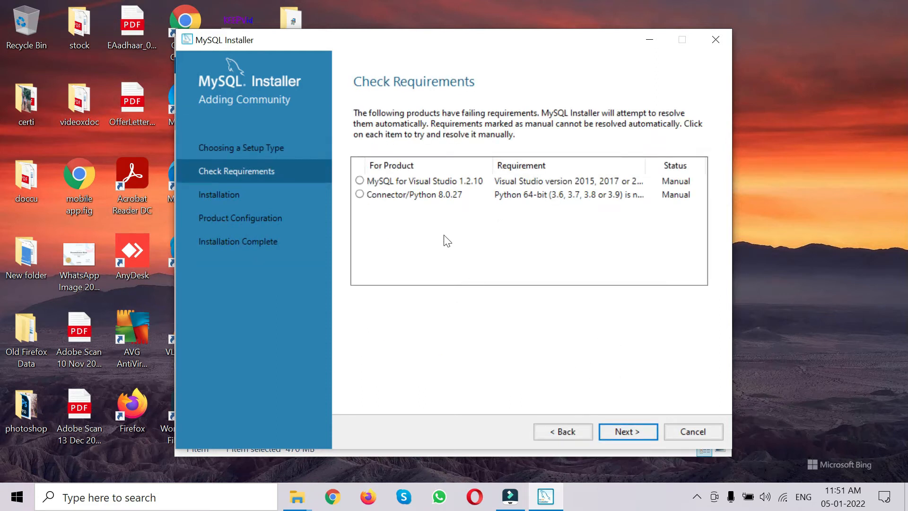
pyautogui.click(623, 430)
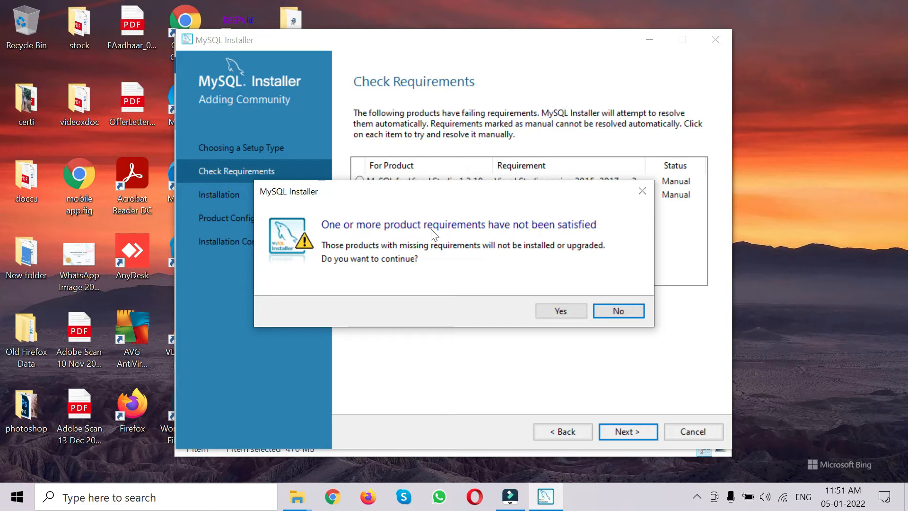
pyautogui.click(567, 310)
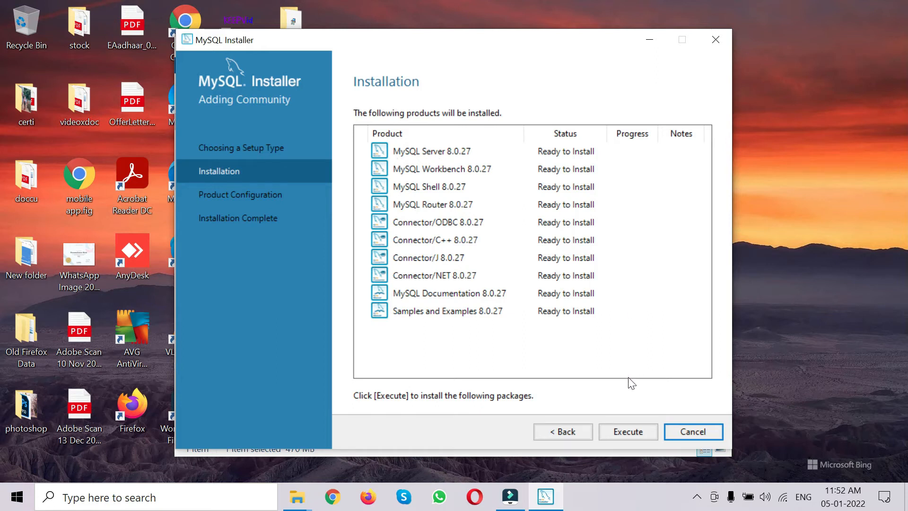
# - Install all ten 8.0.27 products and continue to Product Configuration
pyautogui.click(626, 432)
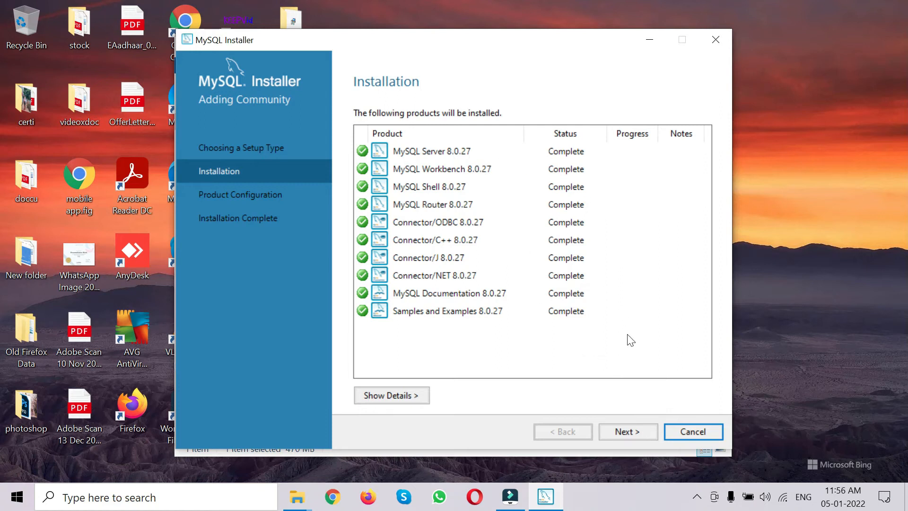
pyautogui.click(625, 431)
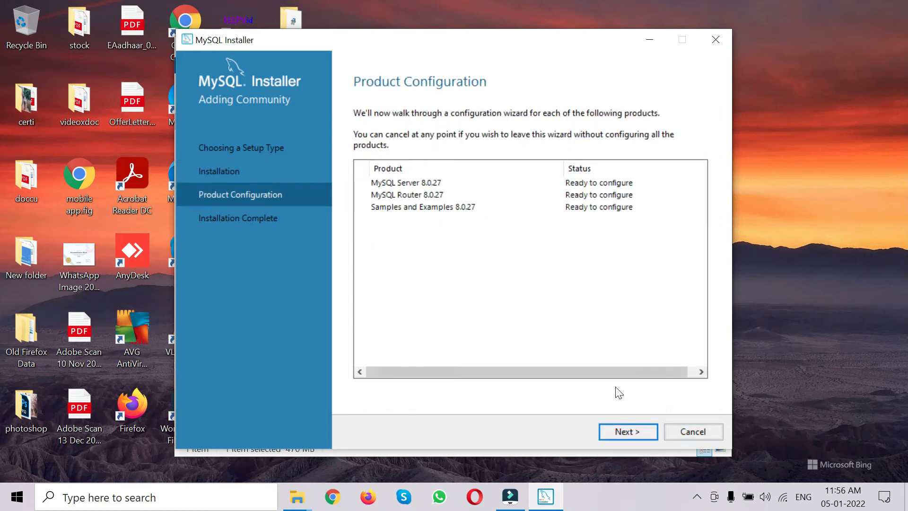
# - Start MySQL Server configuration, keeping default networking and strong password authentication
pyautogui.click(627, 431)
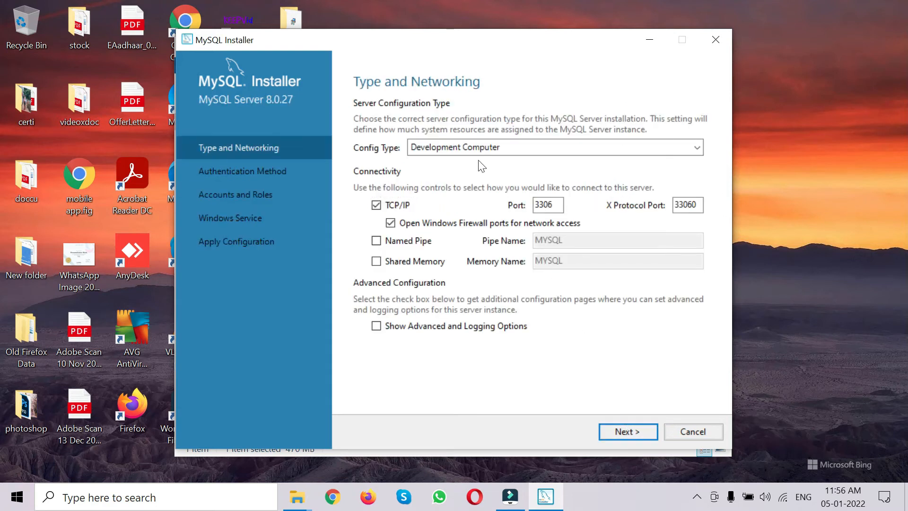
pyautogui.click(621, 432)
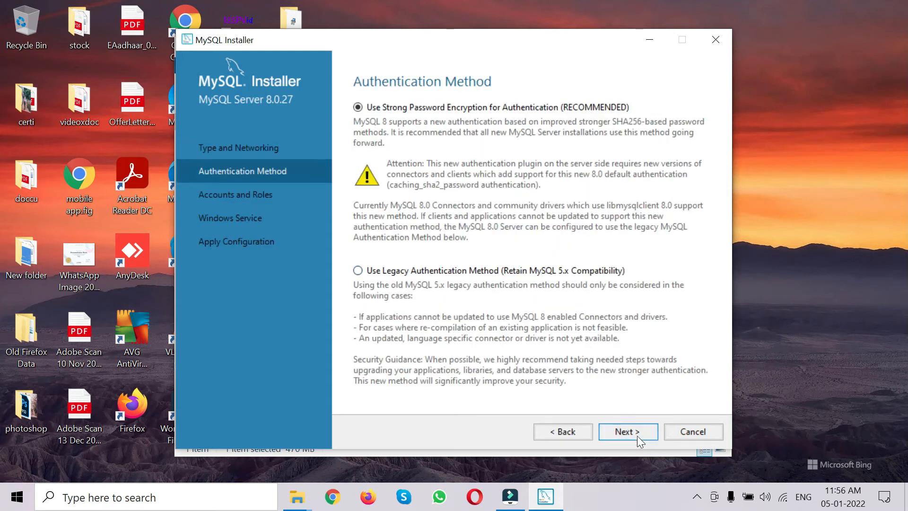
pyautogui.click(632, 432)
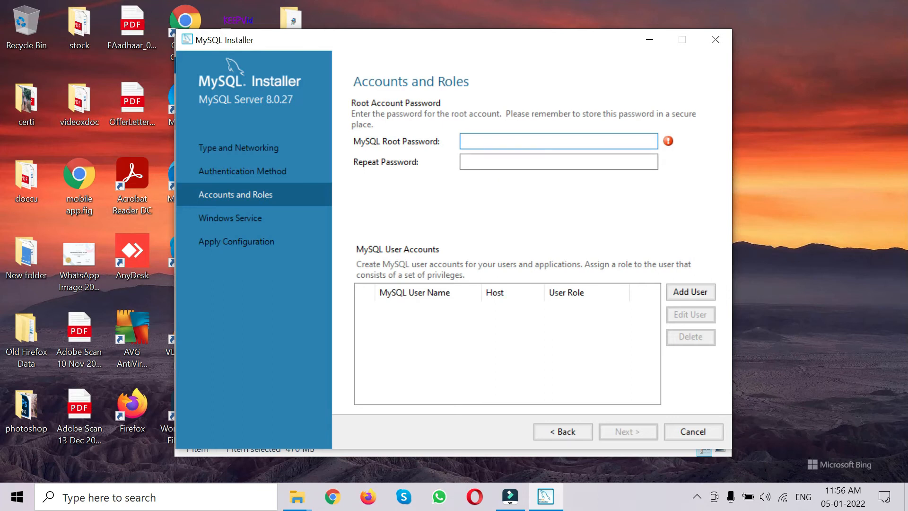
# - Enter and confirm the root account password
pyautogui.write('12345')
pyautogui.click(520, 161)
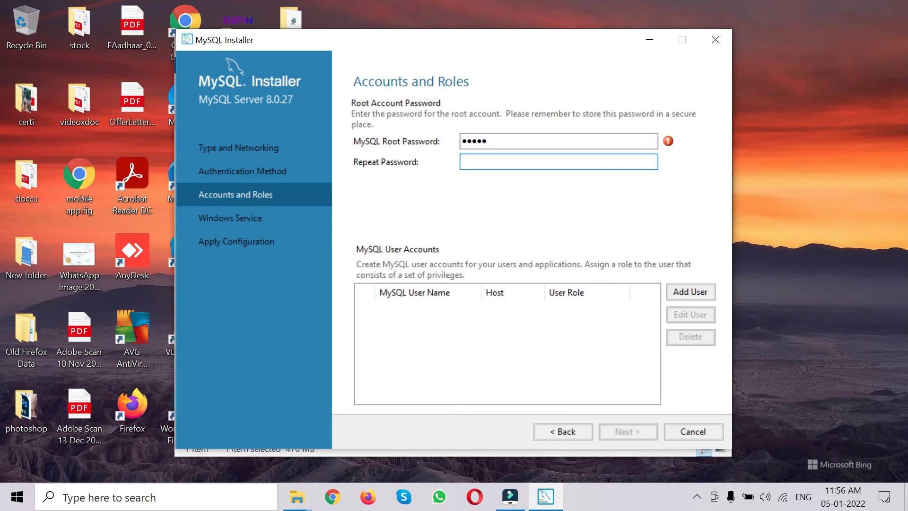
pyautogui.write('12345')
pyautogui.press('Tab')
pyautogui.click(620, 431)
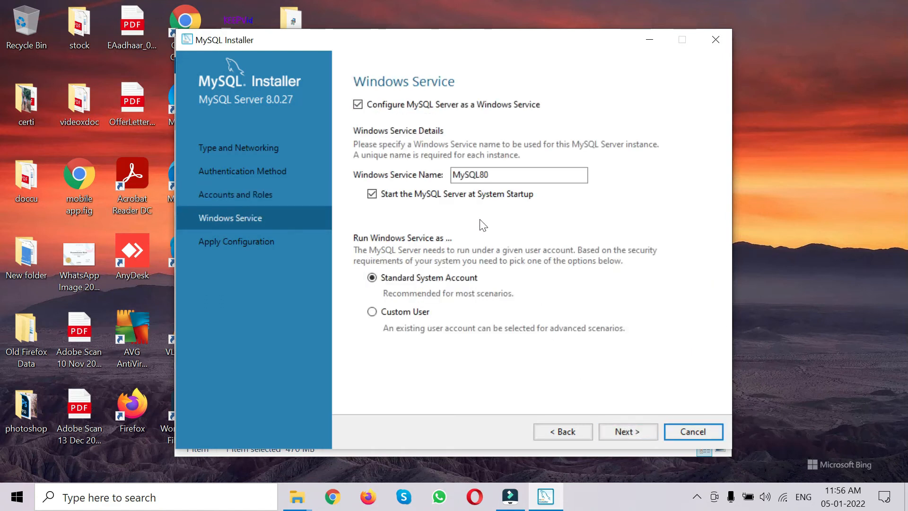
# - Keep the default MySQL80 Windows service settings and apply the server configuration
pyautogui.click(651, 431)
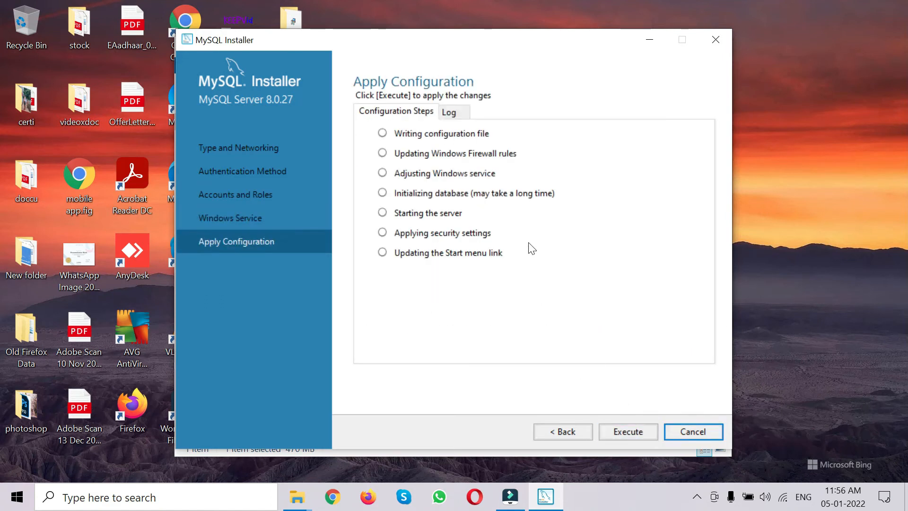
pyautogui.click(617, 430)
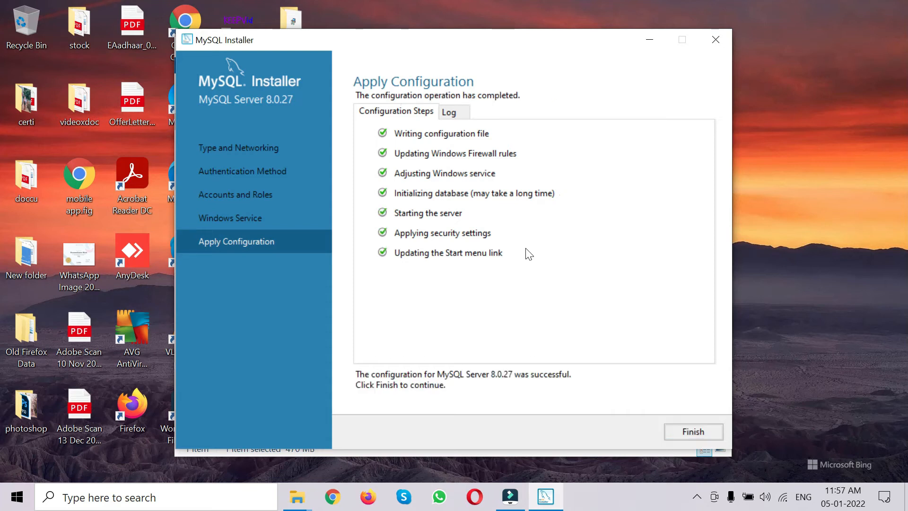
pyautogui.click(676, 429)
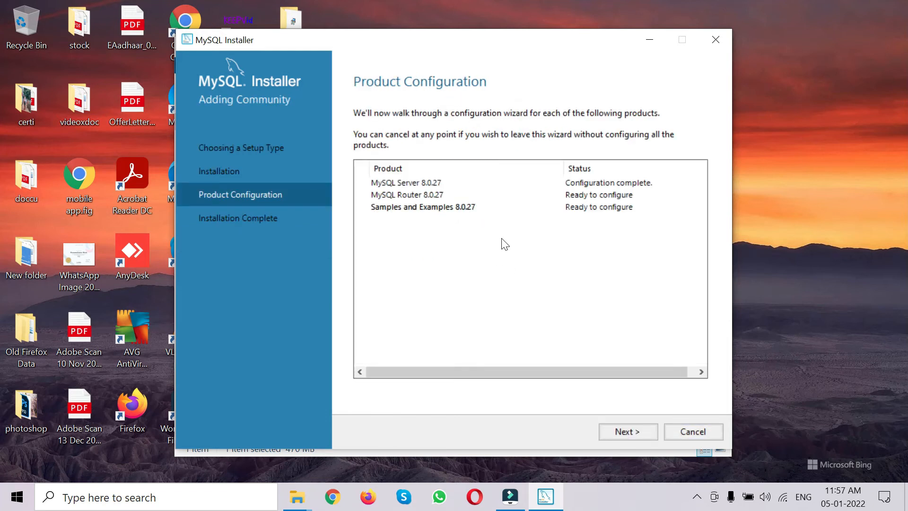
# - Skip MySQL Router configuration and proceed to the Samples and Examples Connect To Server step
pyautogui.click(610, 428)
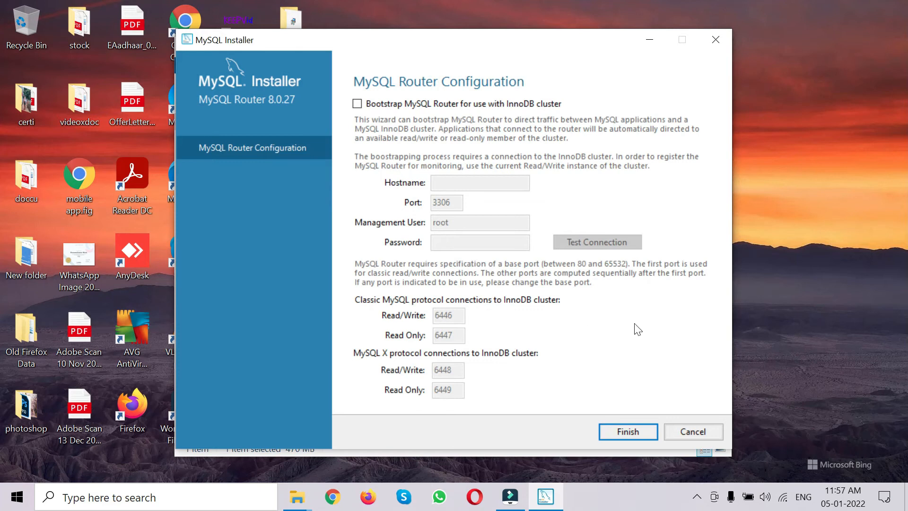
pyautogui.click(621, 431)
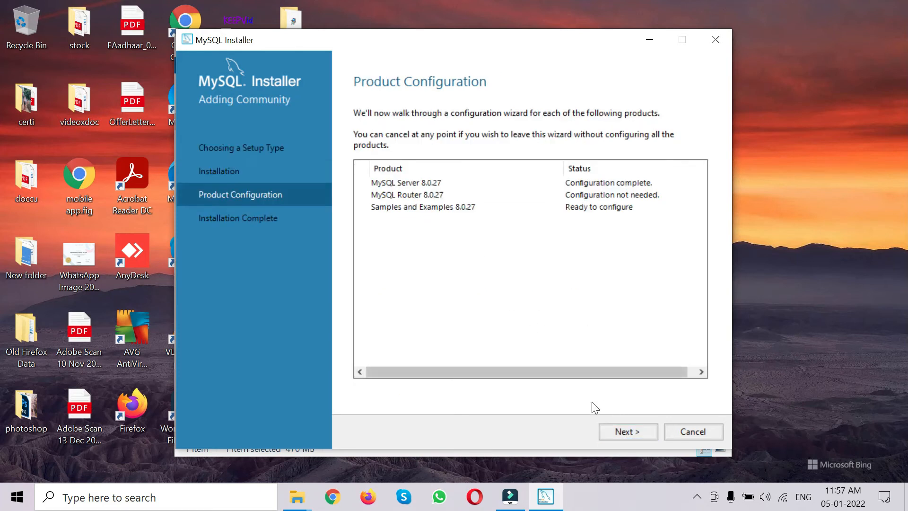
pyautogui.click(618, 431)
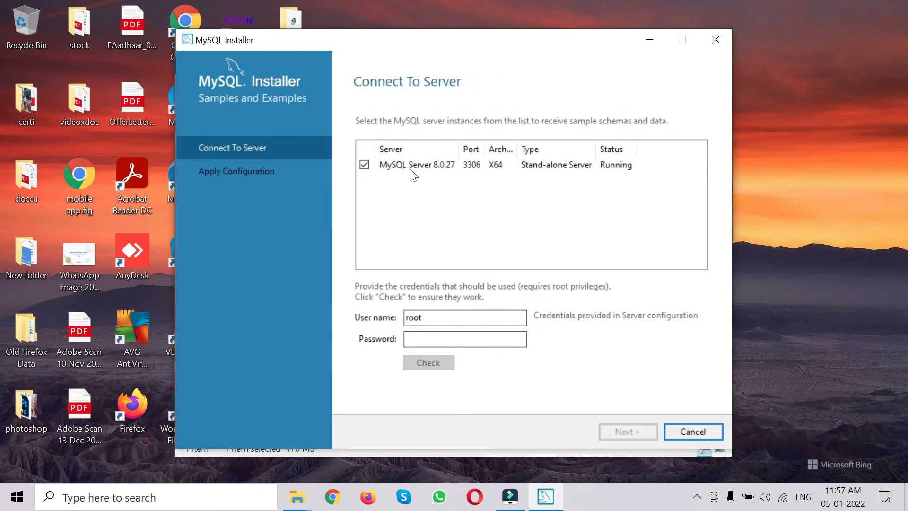
# - Enter the root password and verify the connection to MySQL Server 8.0.27 succeeds
pyautogui.click(427, 345)
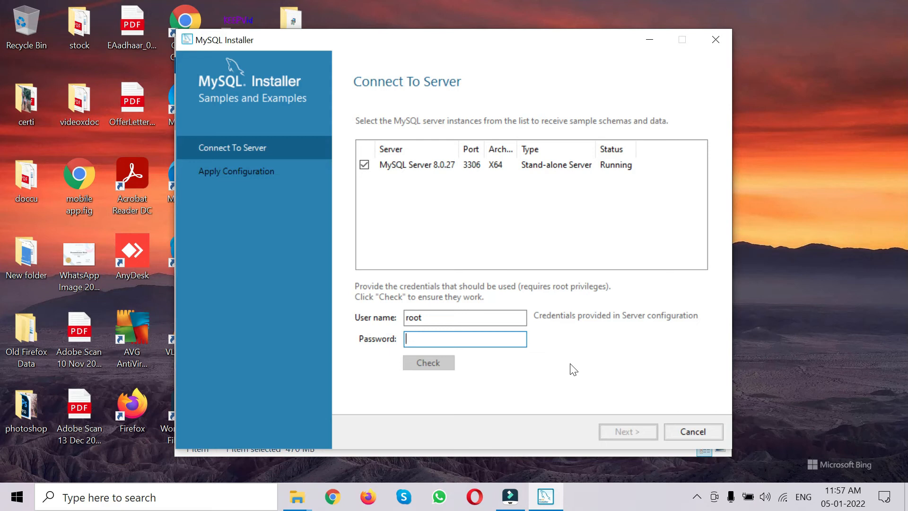
pyautogui.write('12345')
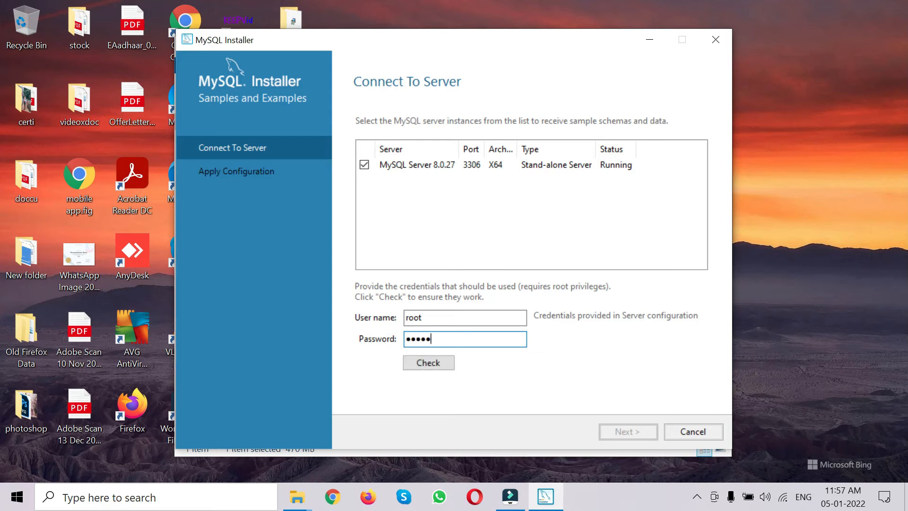
pyautogui.click(423, 370)
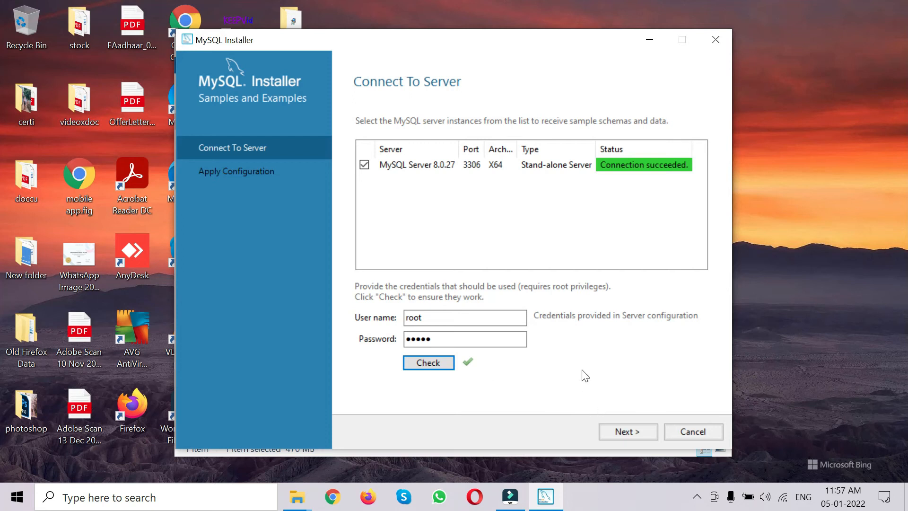
pyautogui.click(615, 428)
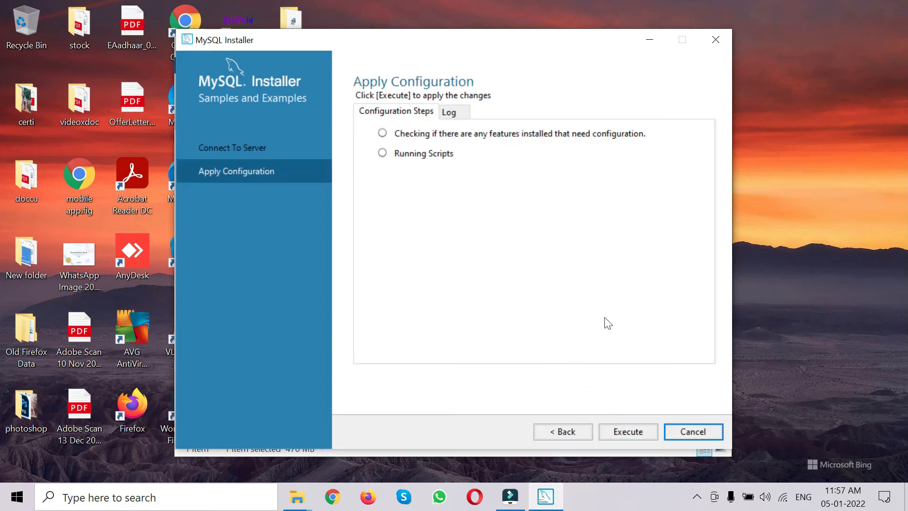
# - Execute the Samples and Examples configuration and finish the installer, launching MySQL Workbench
pyautogui.click(634, 430)
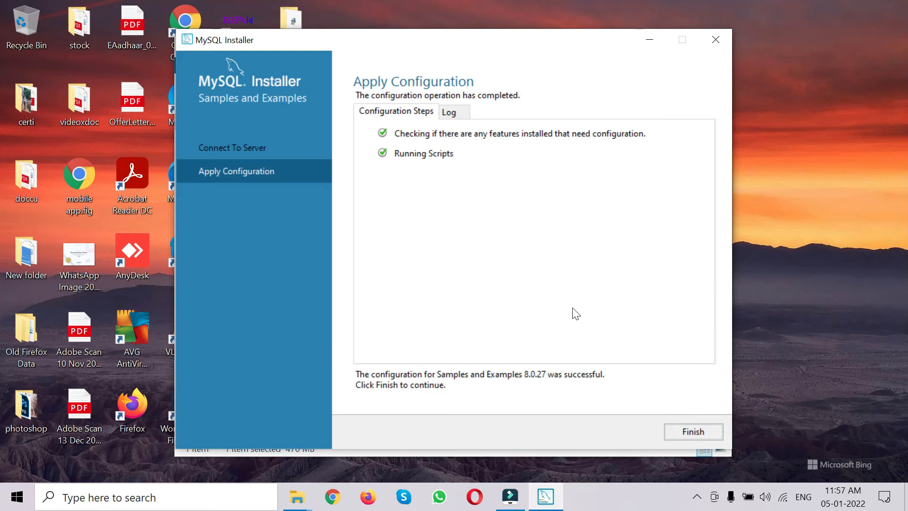
pyautogui.click(690, 431)
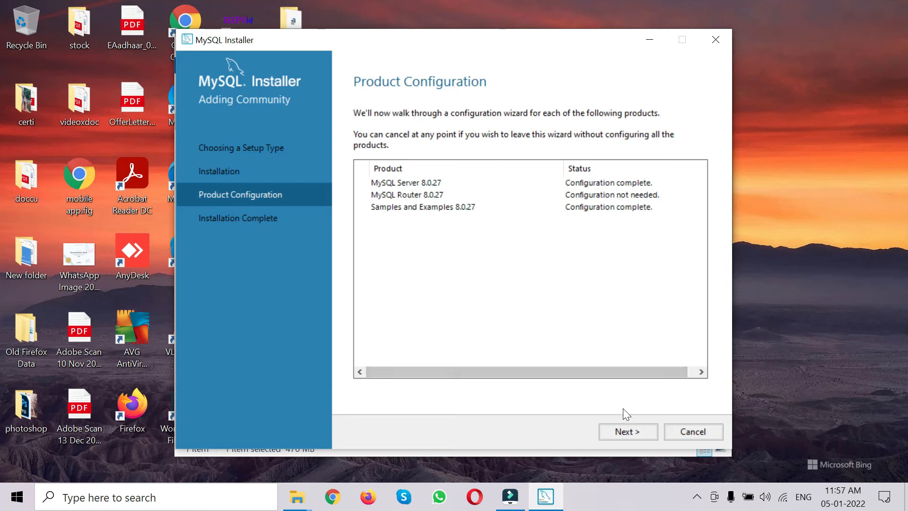
pyautogui.click(622, 434)
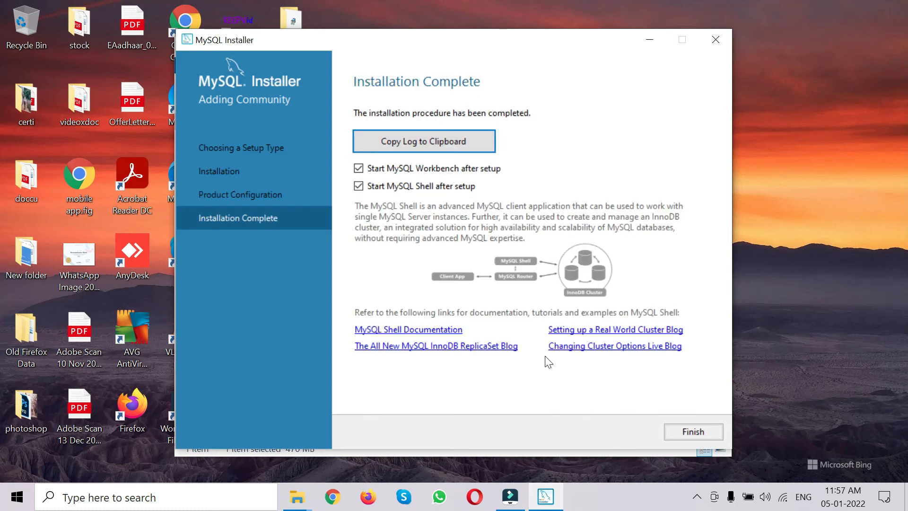
pyautogui.click(682, 433)
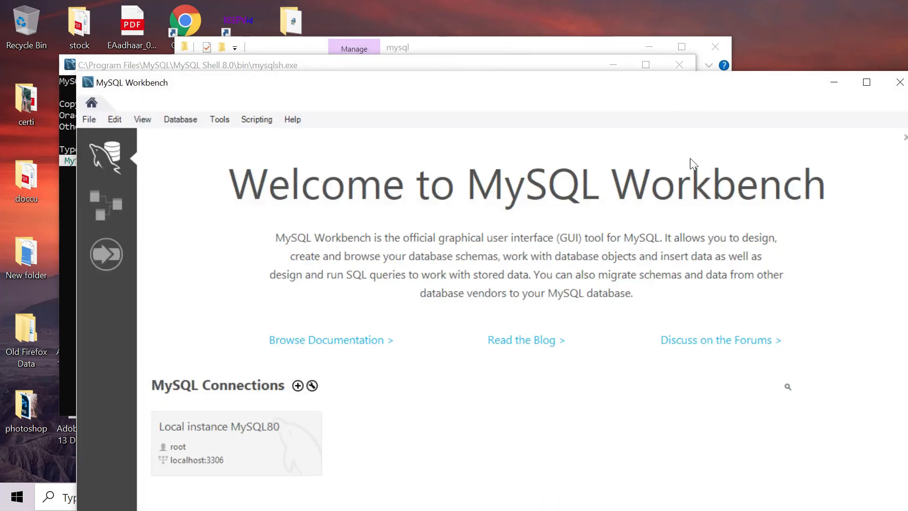
# - Move the Workbench window aside and close the MySQL Shell console
pyautogui.moveTo(580, 98); pyautogui.dragTo(543, 27)
pyautogui.moveTo(429, 37); pyautogui.dragTo(478, 268)
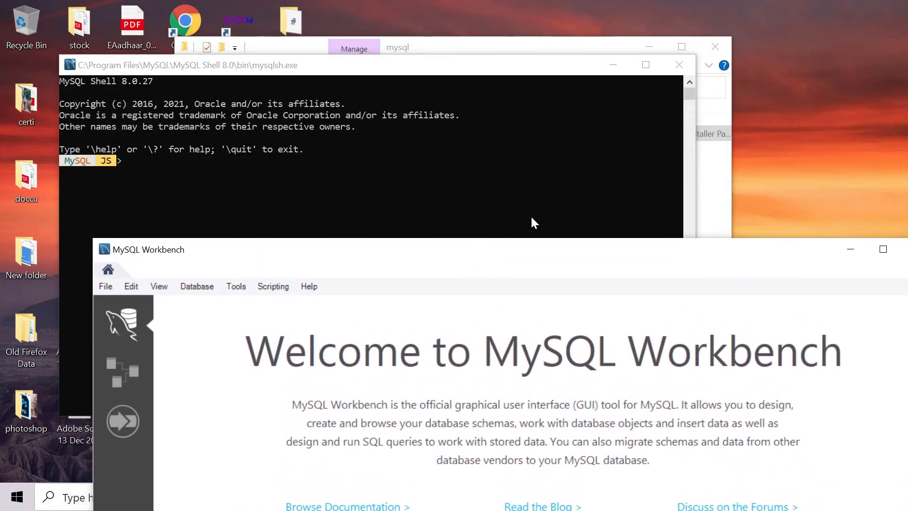
pyautogui.click(461, 71)
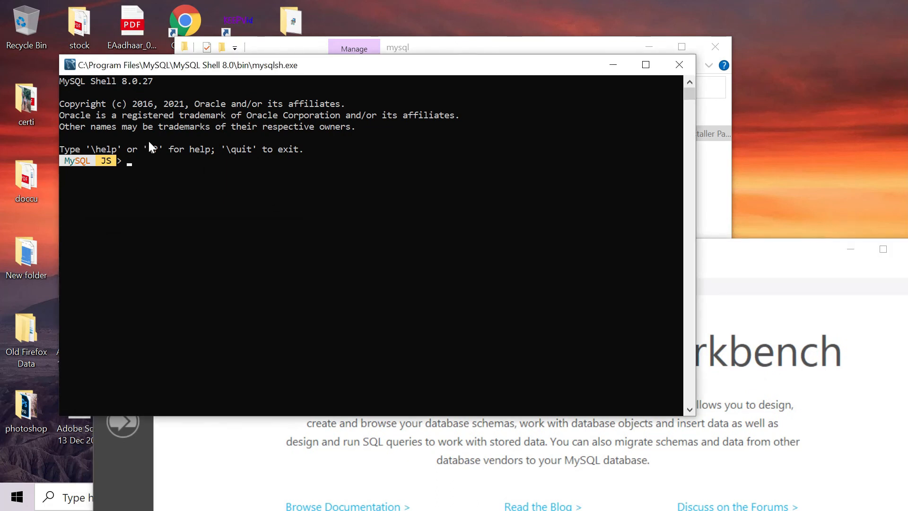
pyautogui.click(679, 66)
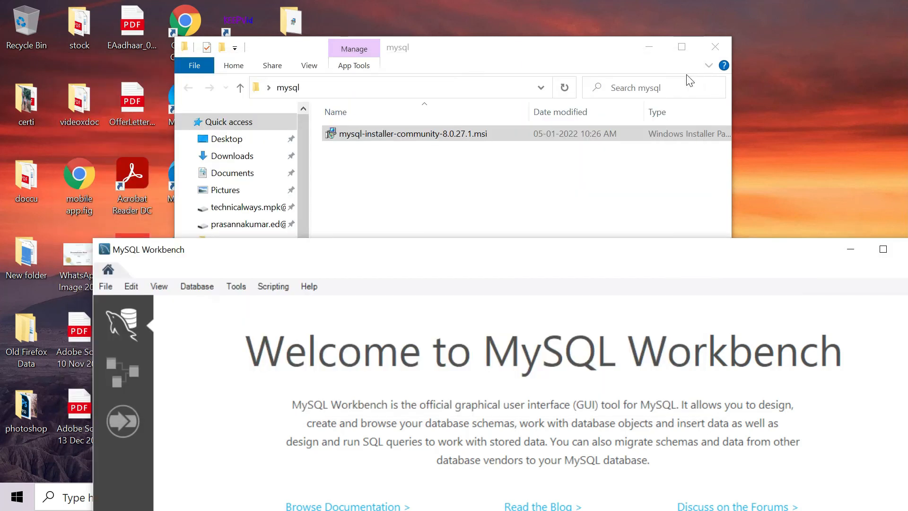
# - Maximize Workbench and bring up the Setup New Connection form
pyautogui.moveTo(690, 255); pyautogui.dragTo(600, 58)
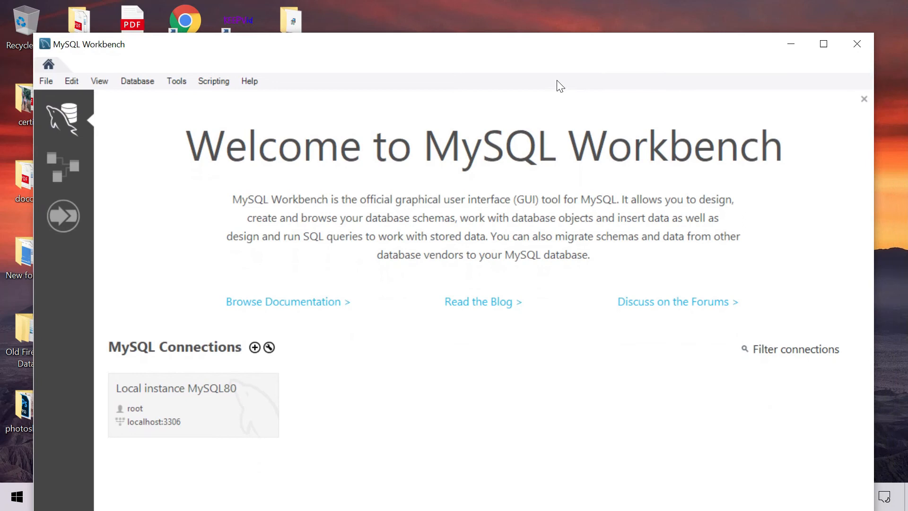
pyautogui.click(823, 45)
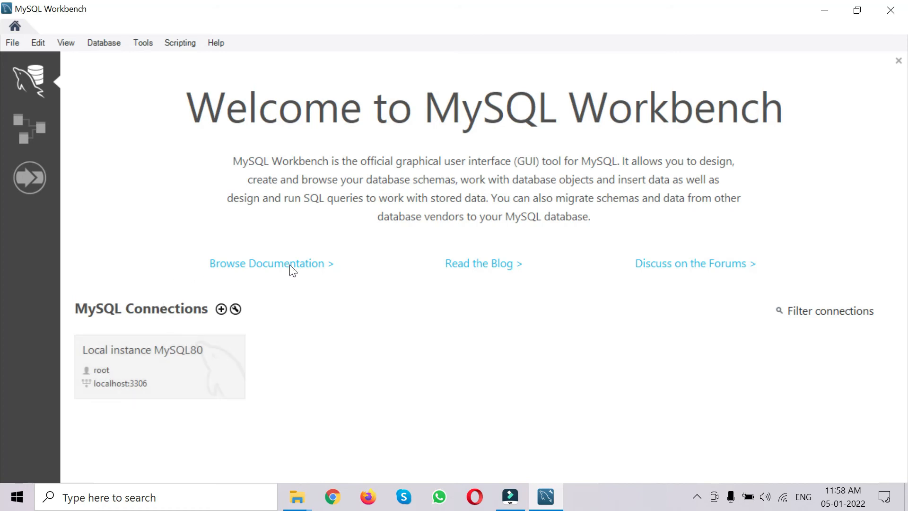
pyautogui.click(221, 309)
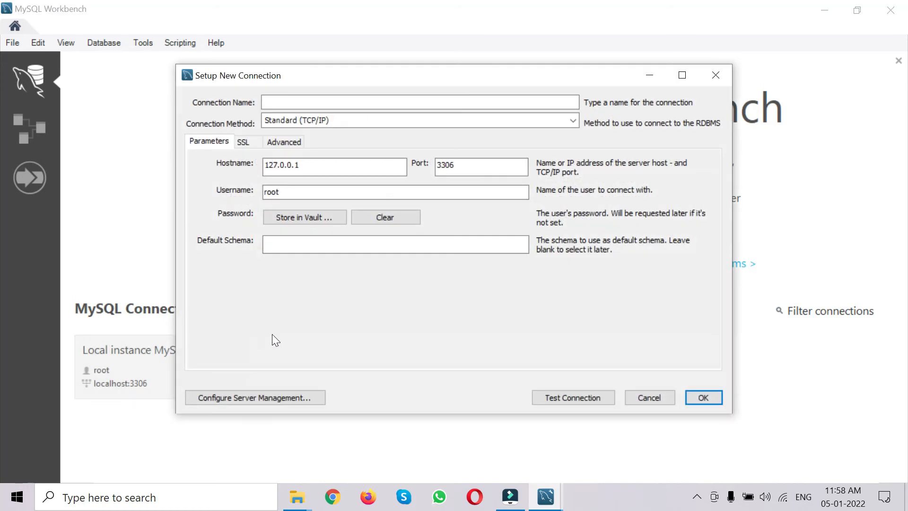
# - Name the connection 'Local Instance' and store the root account password in the vault
pyautogui.write('Local')
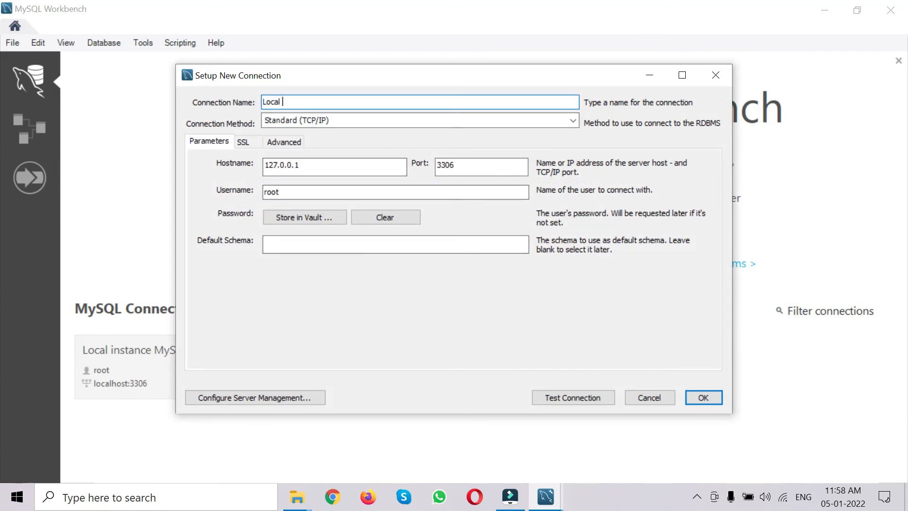
pyautogui.write(' Instance')
pyautogui.click(294, 220)
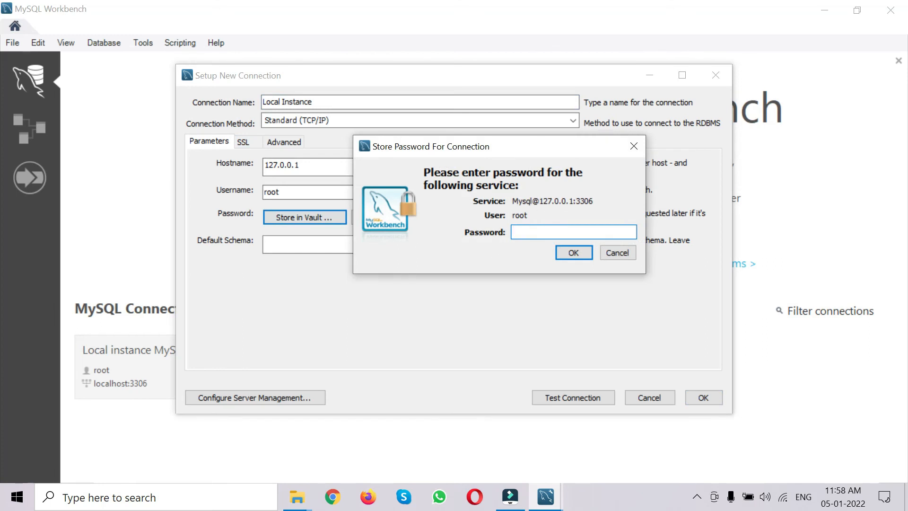
pyautogui.write('root')
pyautogui.press('BackSpace')
pyautogui.press('BackSpace')
pyautogui.press('BackSpace')
pyautogui.press('BackSpace')
pyautogui.write('*****')
pyautogui.click(556, 256)
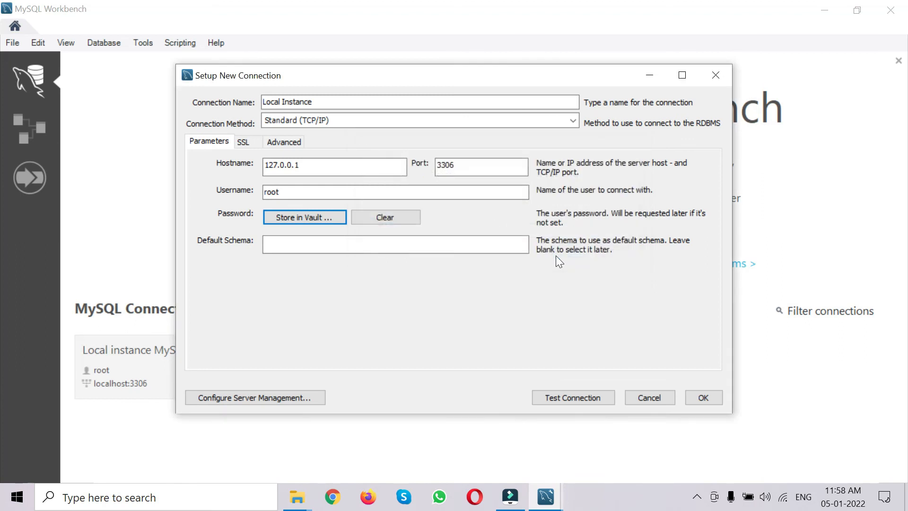
# - Test the Local Instance connection successfully and save it
pyautogui.click(577, 396)
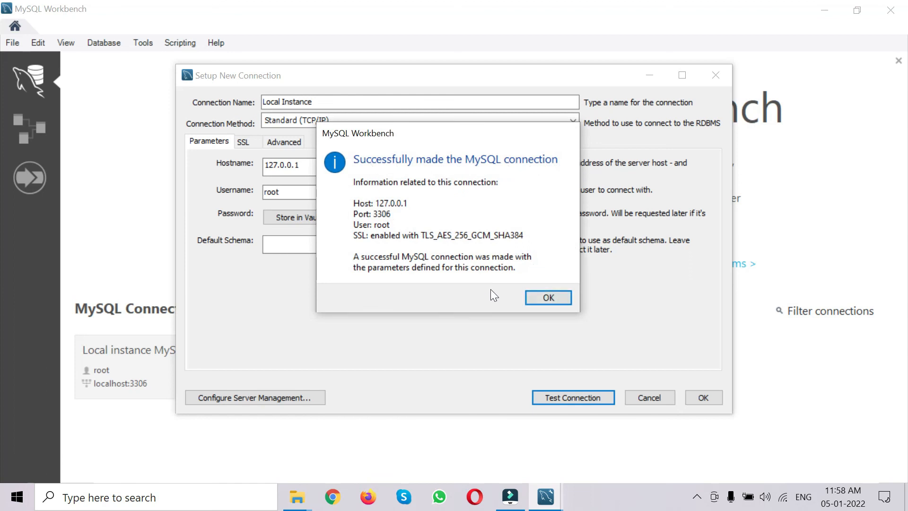
pyautogui.click(536, 294)
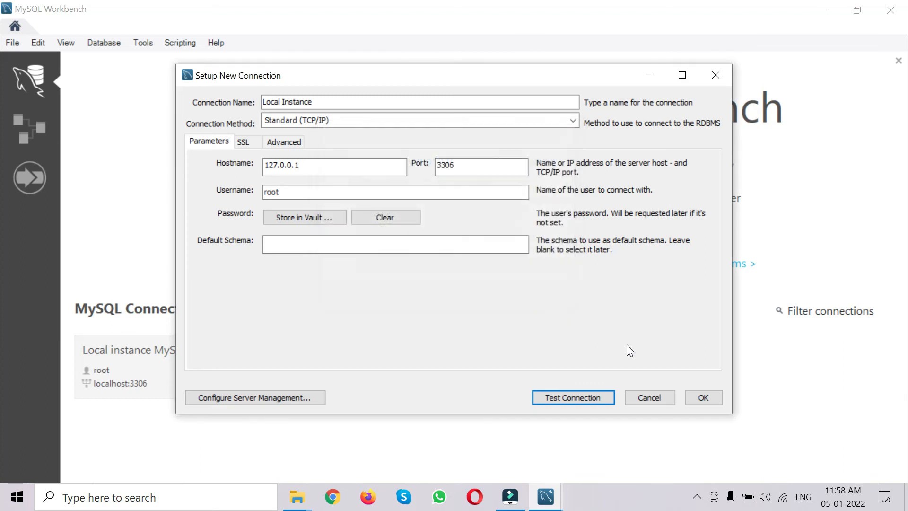
pyautogui.click(699, 393)
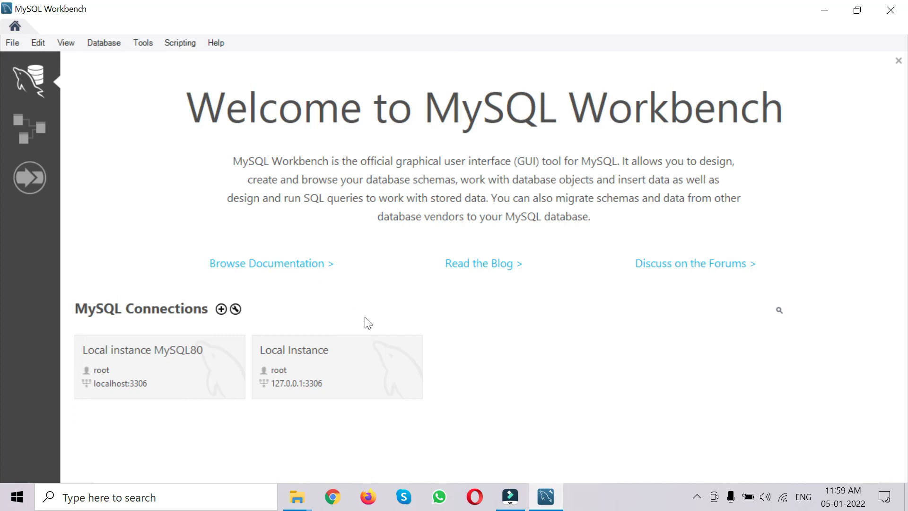
# - Open the Local Instance session and a new blank Query 1 SQL tab
pyautogui.click(368, 367)
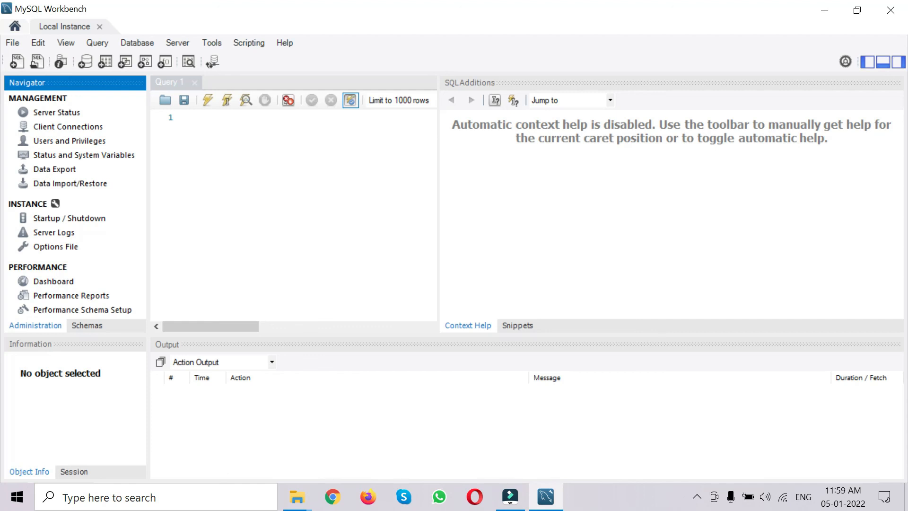
pyautogui.hotkey('ctrl', 't')
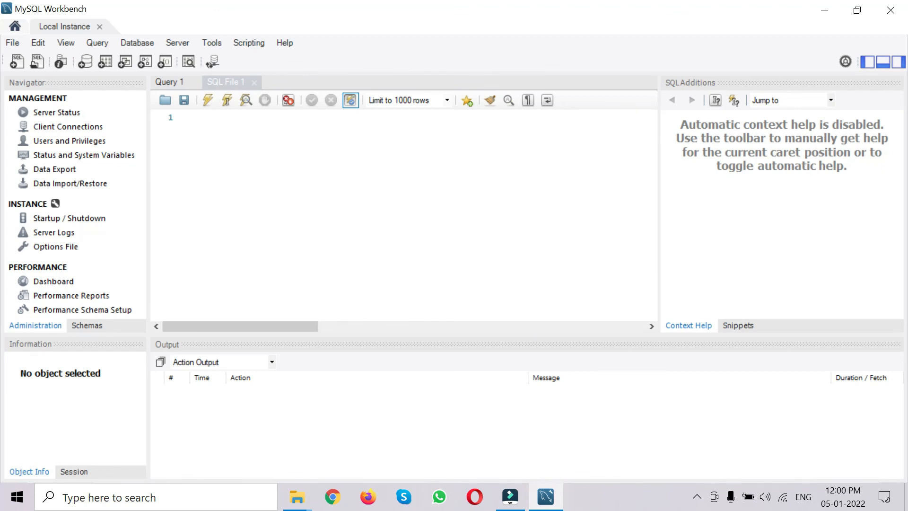